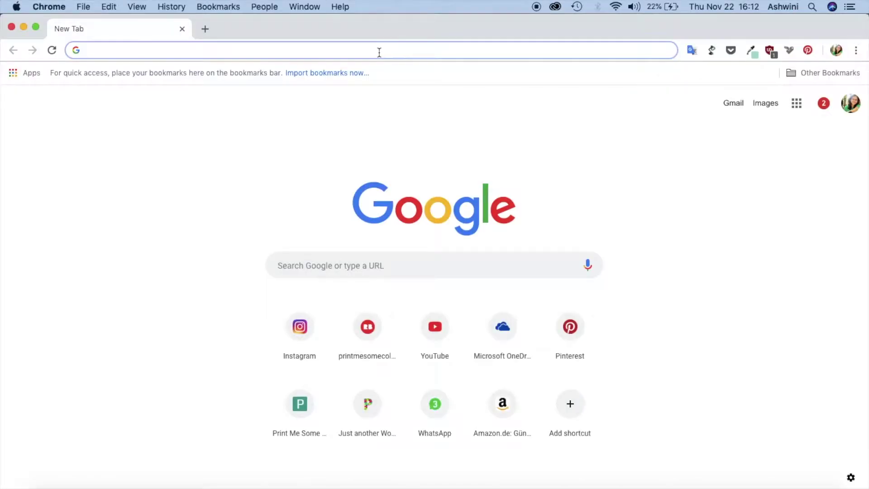
Go to color.adobe.com in Chrome.
type("color.adobe")
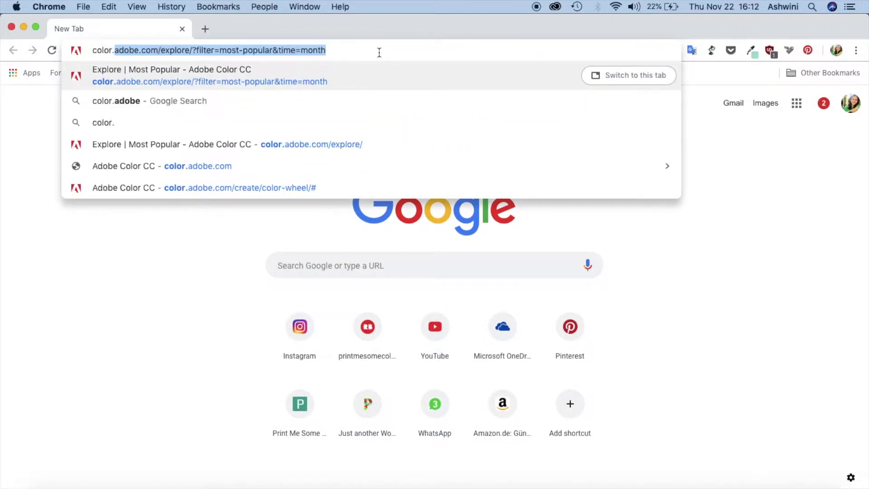
type(".com")
key("Return")
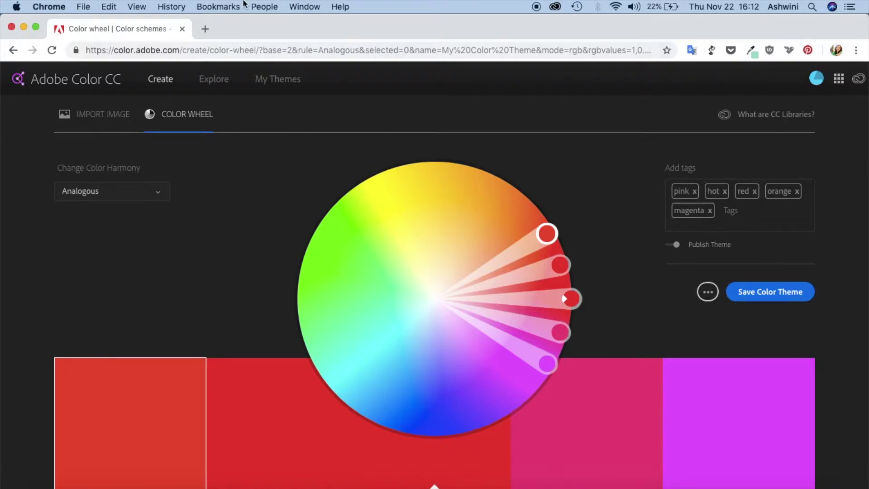
Open Explore, scroll the community themes, and show the Most Popular filter options.
left_click(222, 83)
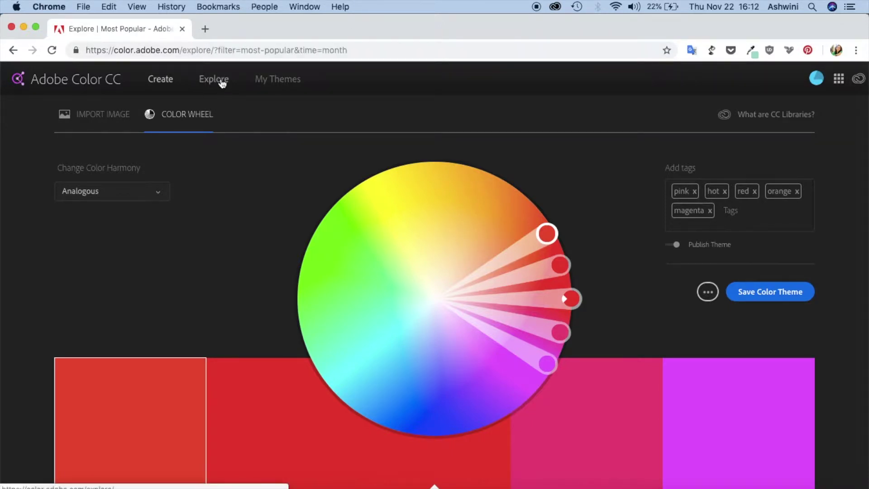
scroll(470, 302, "down", 20)
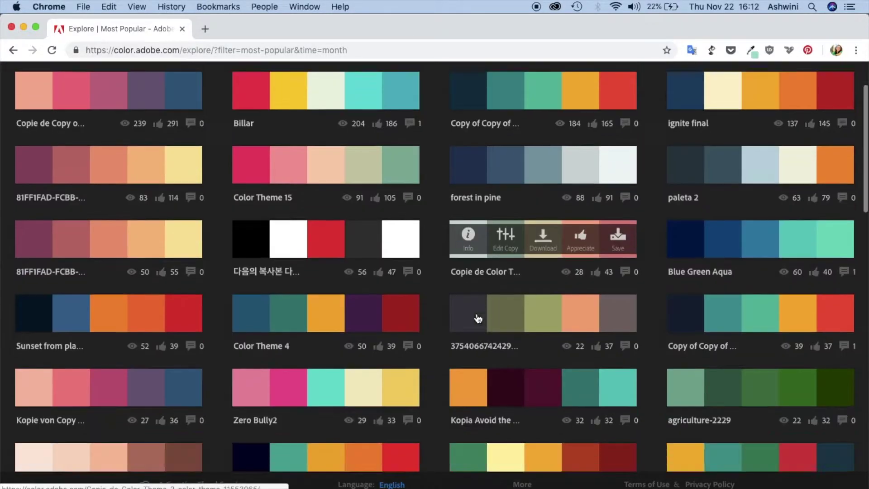
scroll(477, 318, "down", 8)
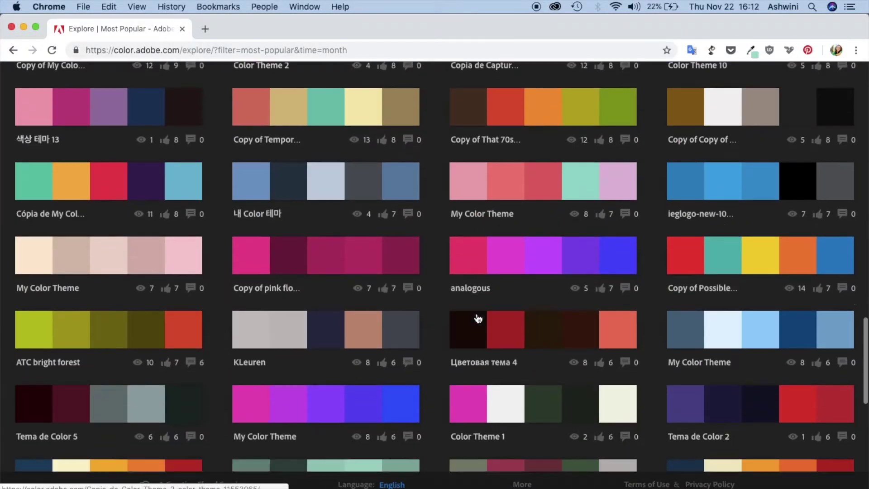
scroll(501, 209, "up", 20)
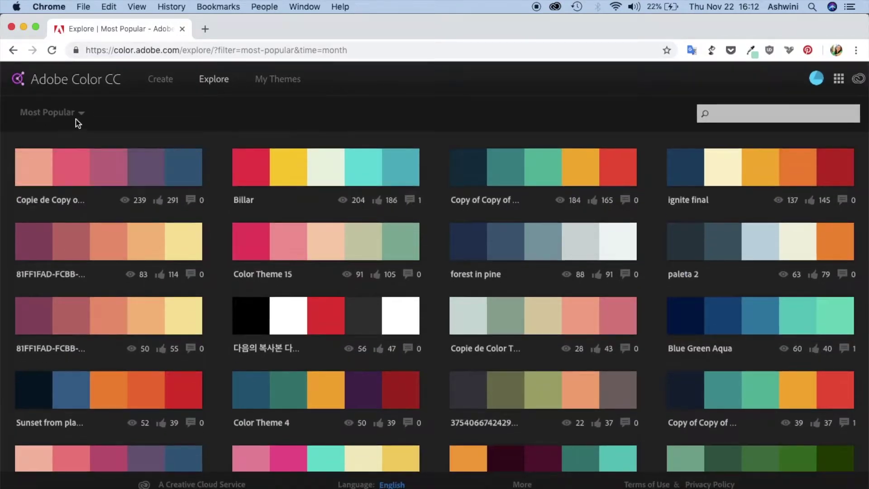
left_click(79, 116)
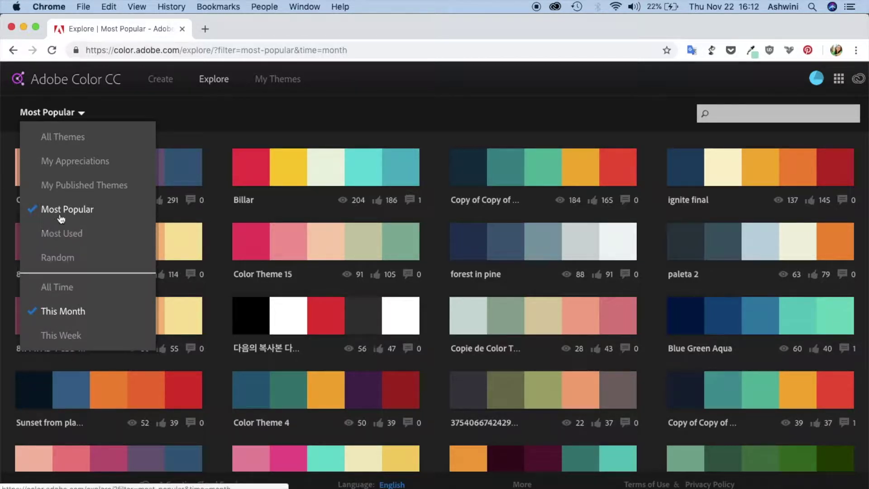
Dismiss the filter dropdown and scroll down to the Kopie von Vitamin C palette.
left_click(262, 116)
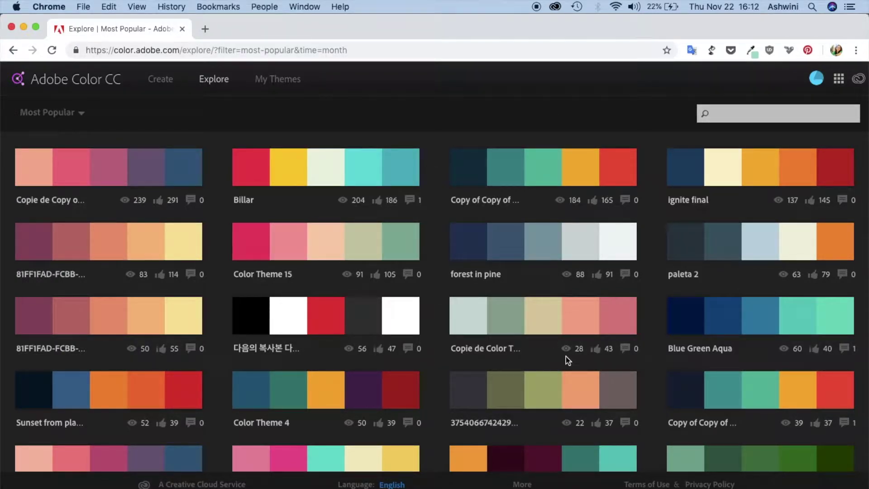
scroll(565, 357, "down", 10)
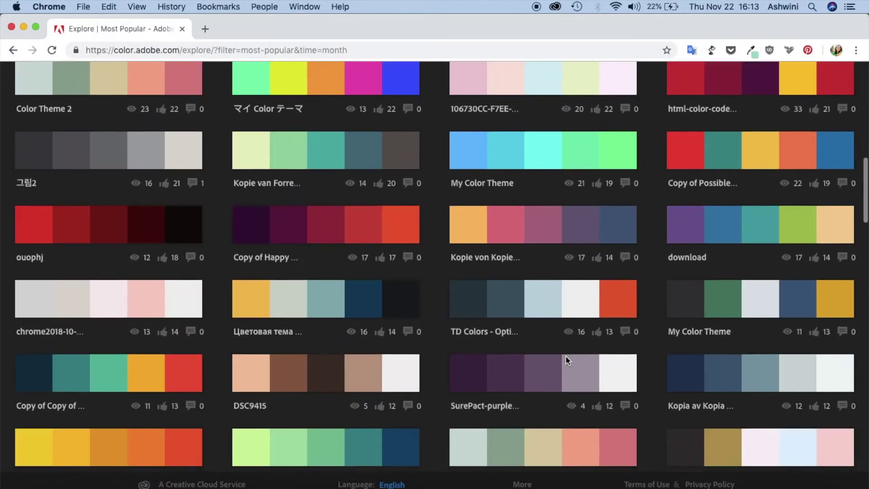
scroll(566, 356, "down", 15)
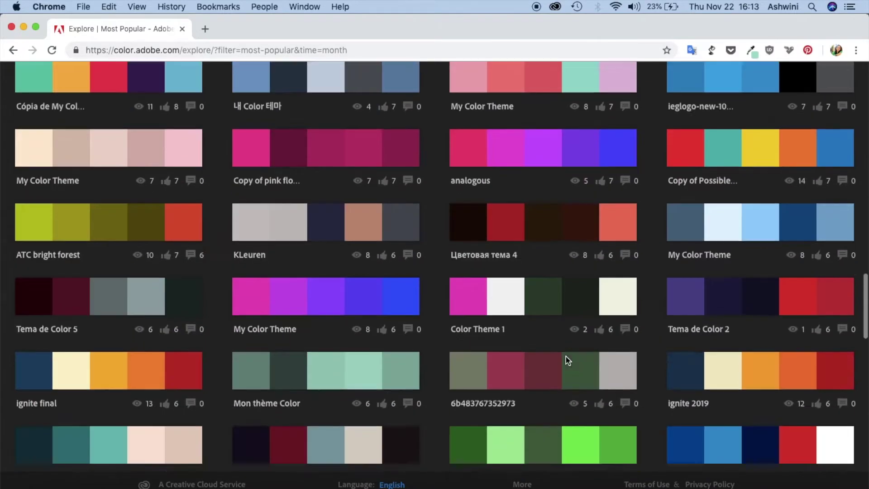
scroll(566, 357, "down", 15)
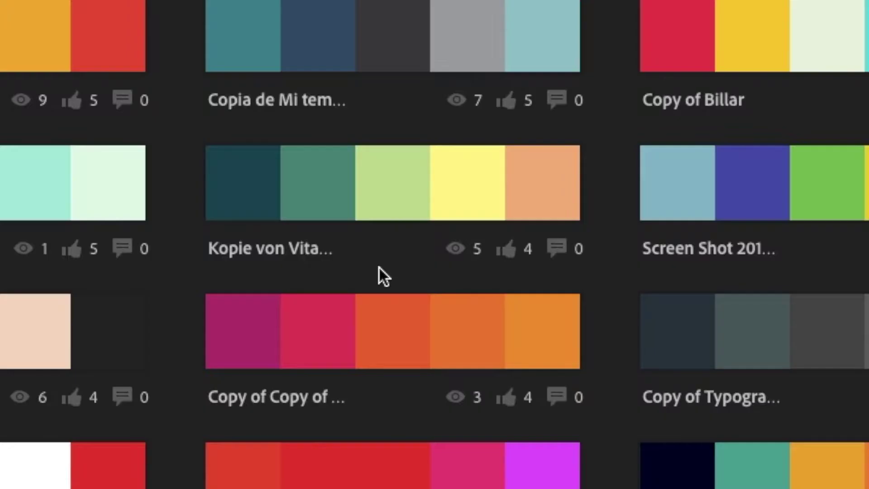
mouse_move(476, 187)
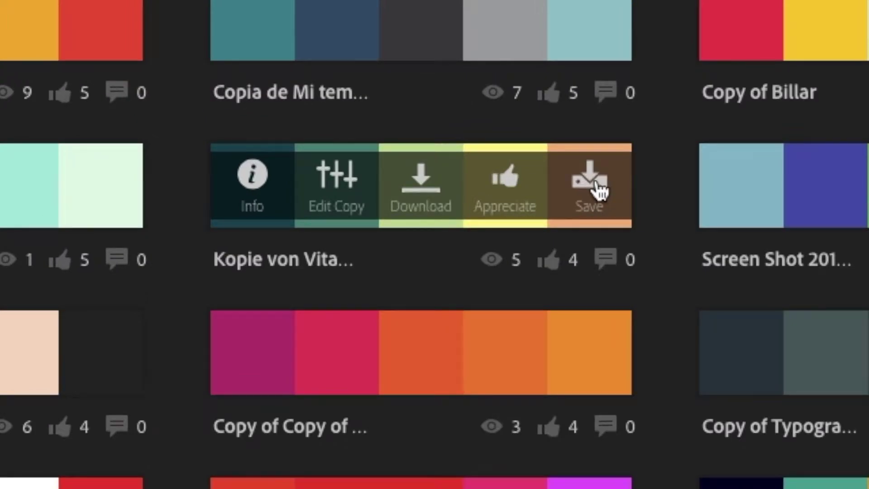
Start saving the teal-to-peach palette as 'tutorial 1', then switch to Illustrator.
left_click(598, 186)
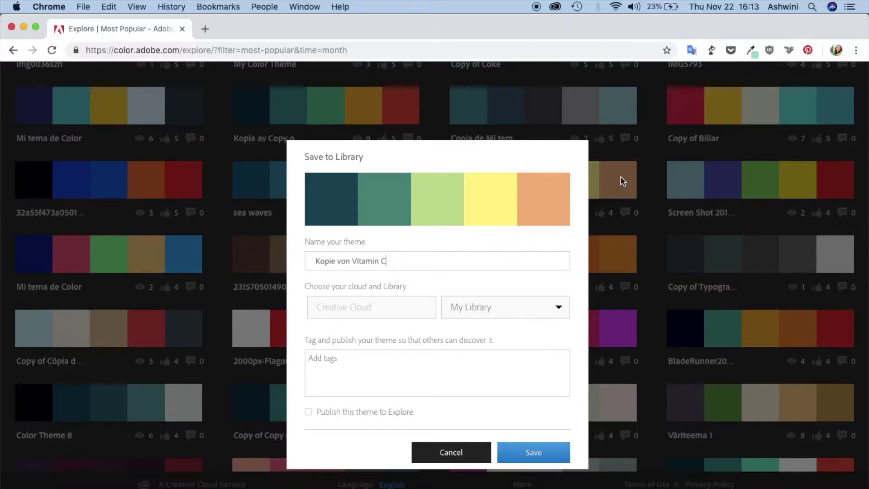
left_click_drag(316, 261, 404, 268)
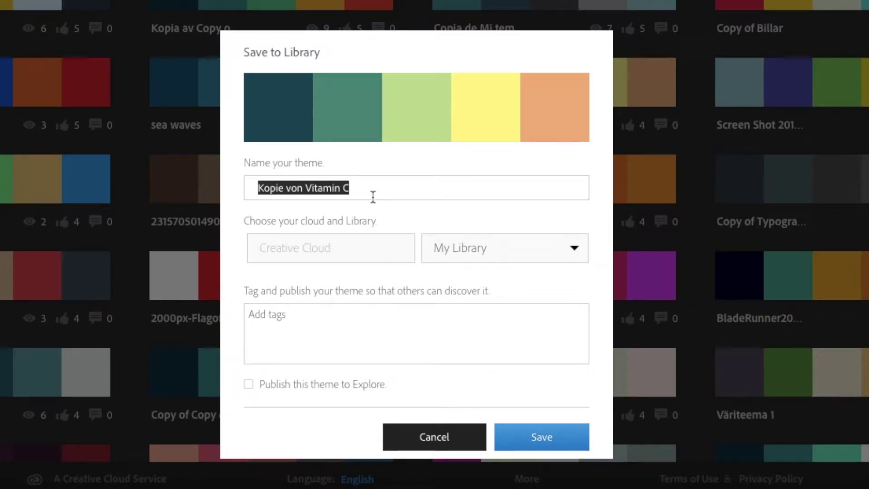
type("tutorial 1")
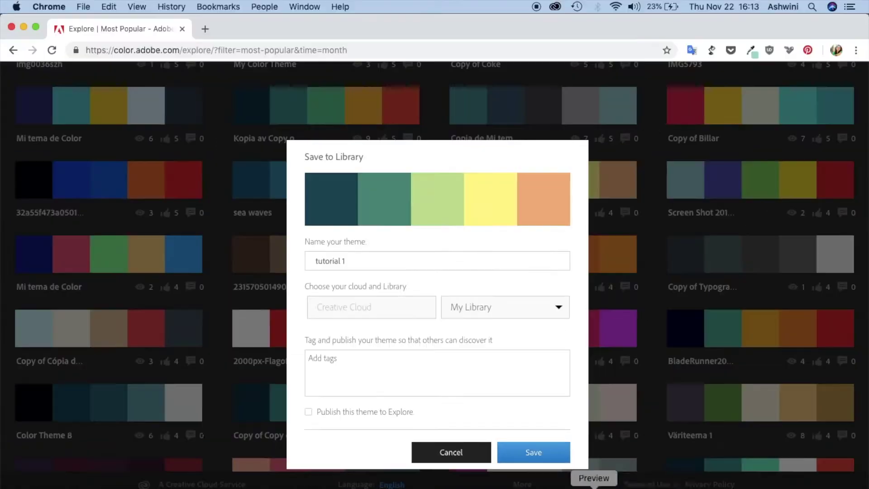
left_click(646, 487)
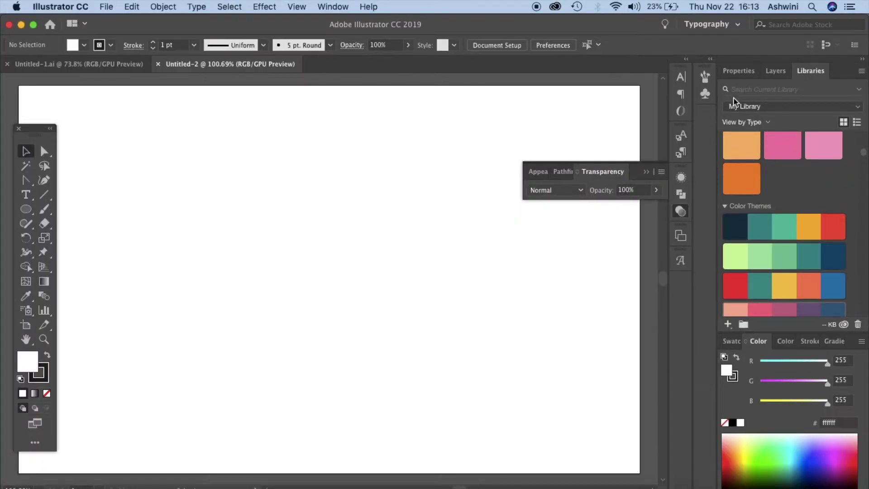
Show Illustrator's Libraries panel, view the Patel library, then return to My Library.
left_click(335, 7)
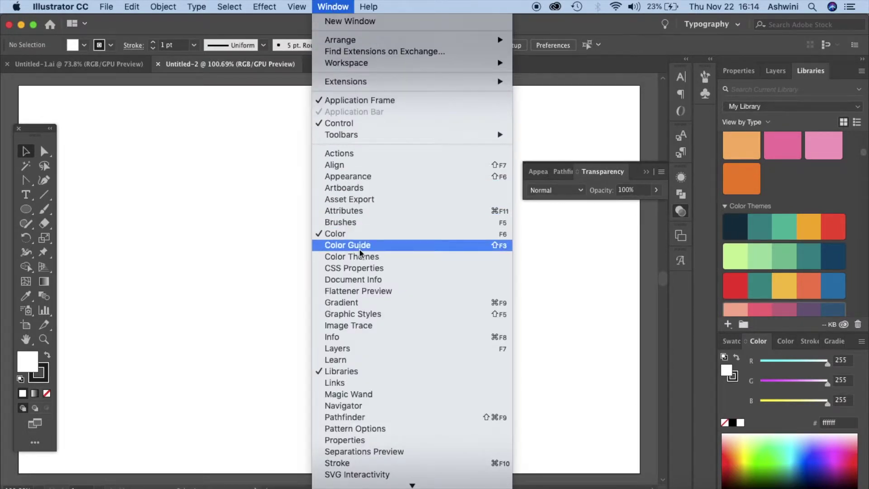
left_click(357, 376)
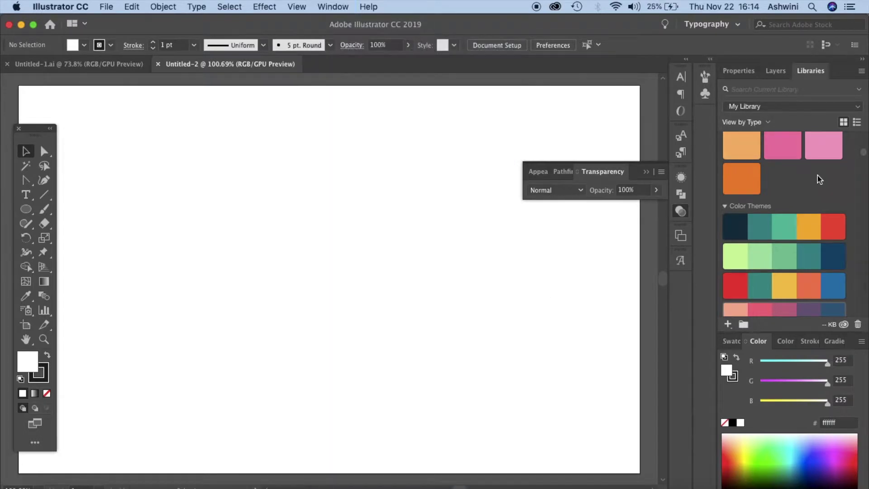
left_click(737, 108)
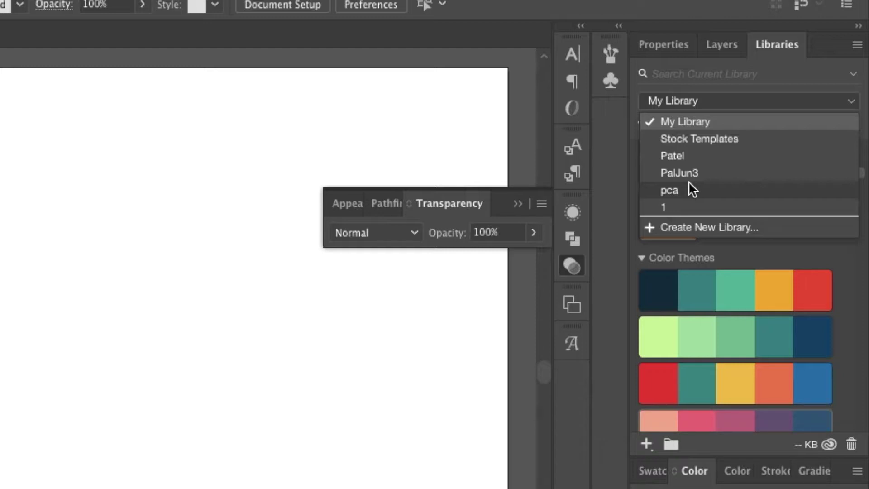
left_click(674, 156)
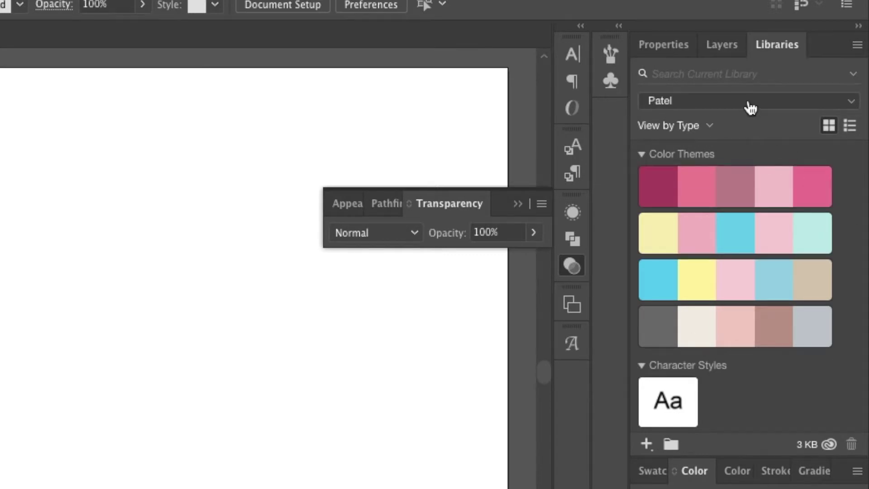
left_click(751, 107)
left_click(701, 138)
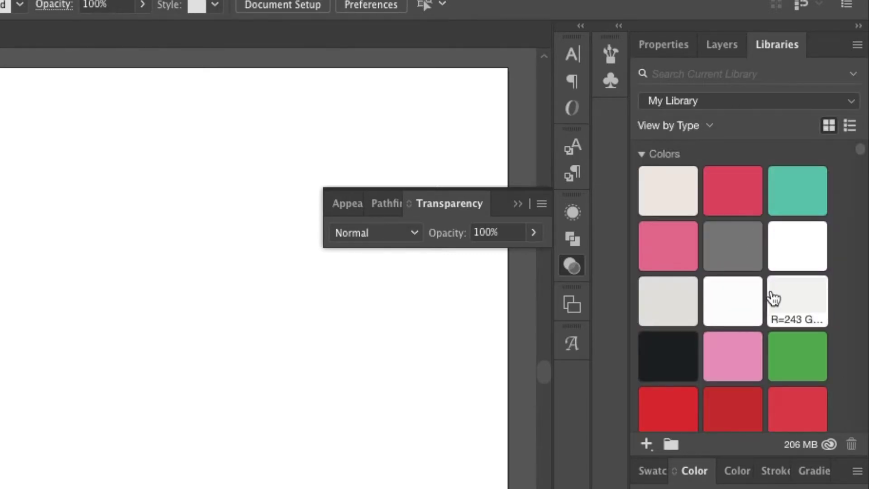
scroll(774, 298, "down", 10)
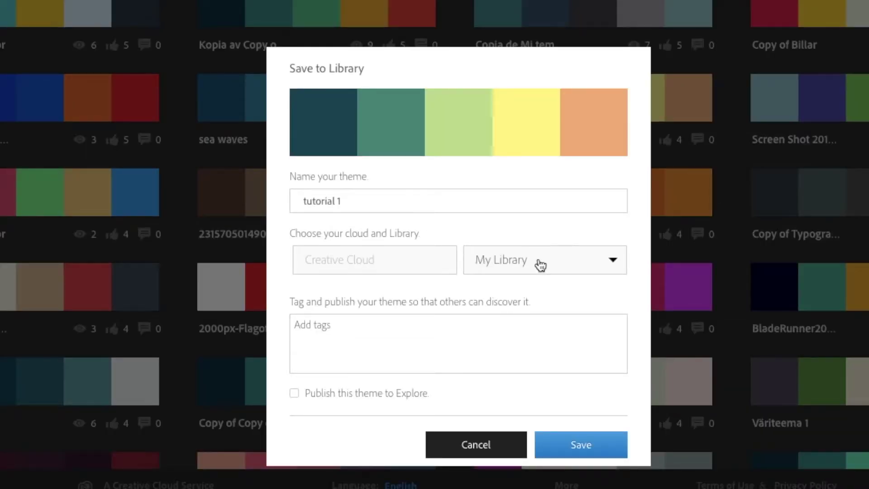
left_click(532, 269)
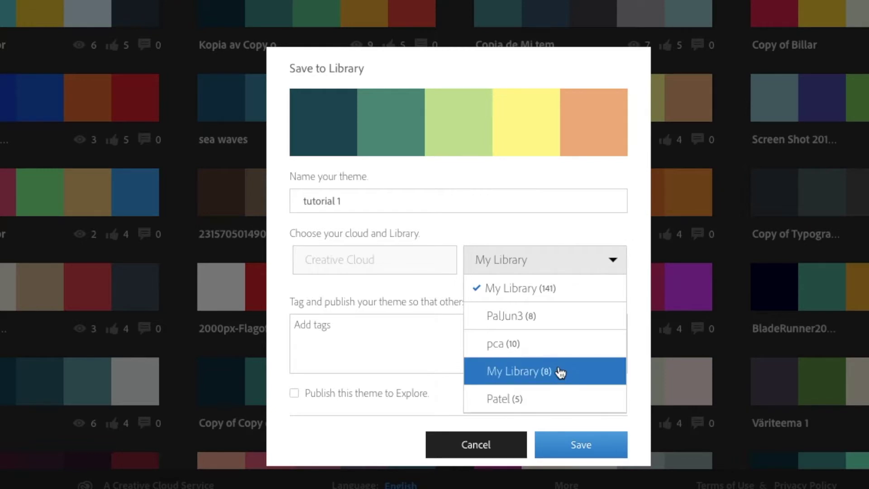
left_click(543, 290)
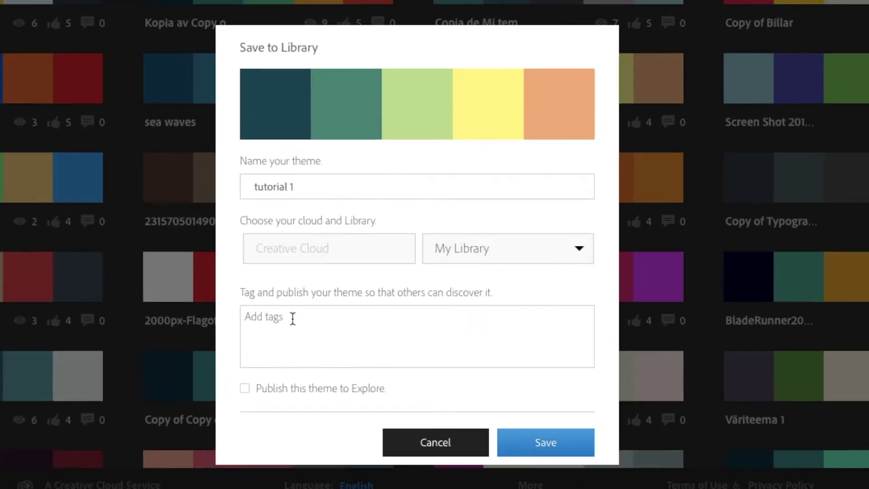
left_click(340, 327)
mouse_move(525, 128)
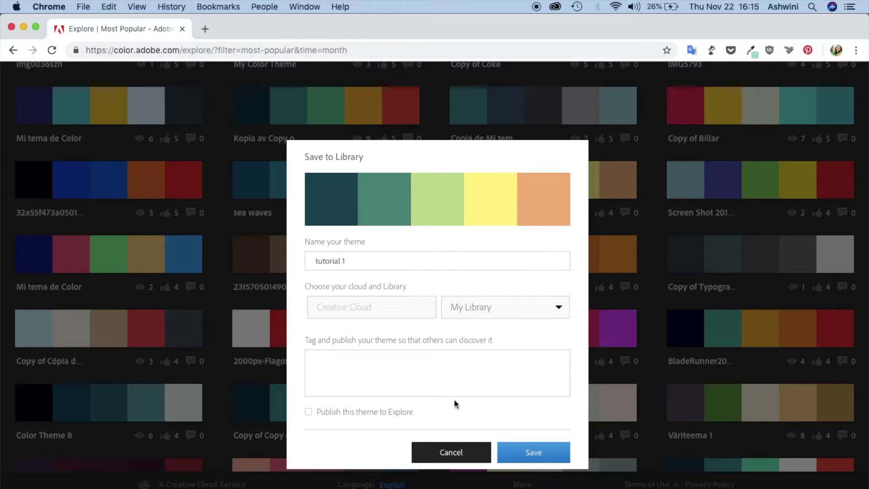
Save tutorial 1 to the library and open it with Edit Copy on the colour wheel.
left_click(548, 459)
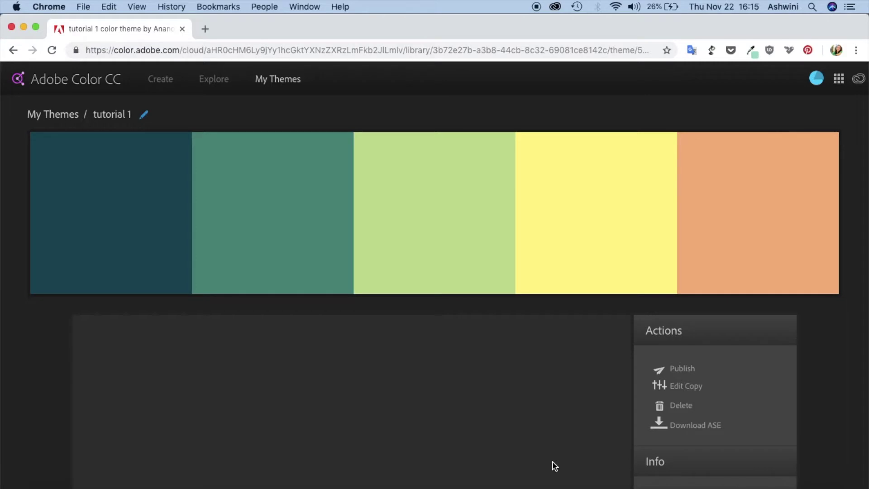
scroll(520, 406, "down", 5)
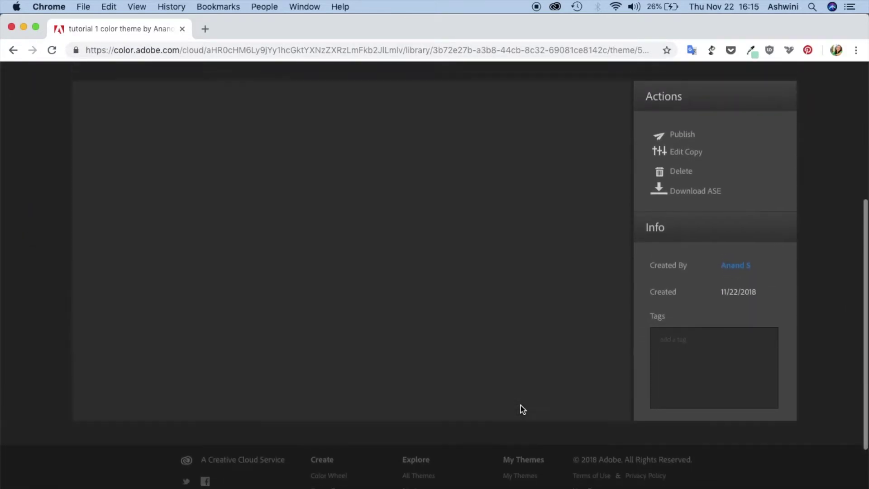
scroll(587, 335, "up", 3)
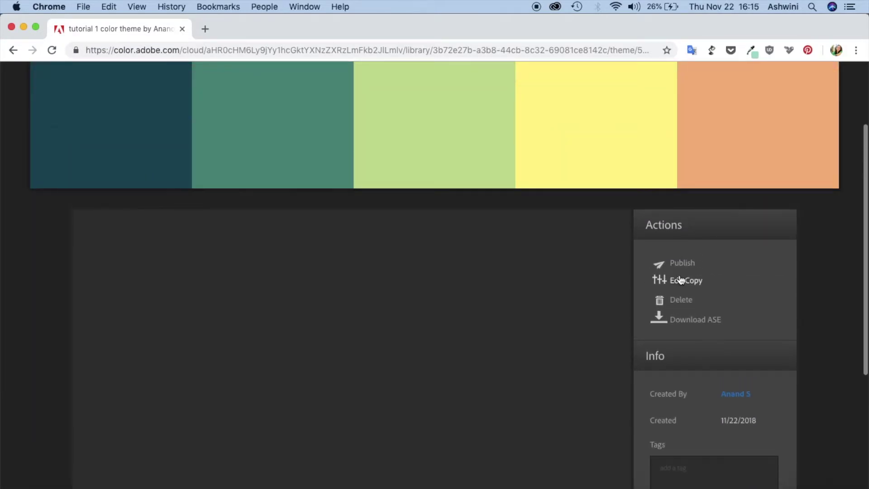
left_click(682, 281)
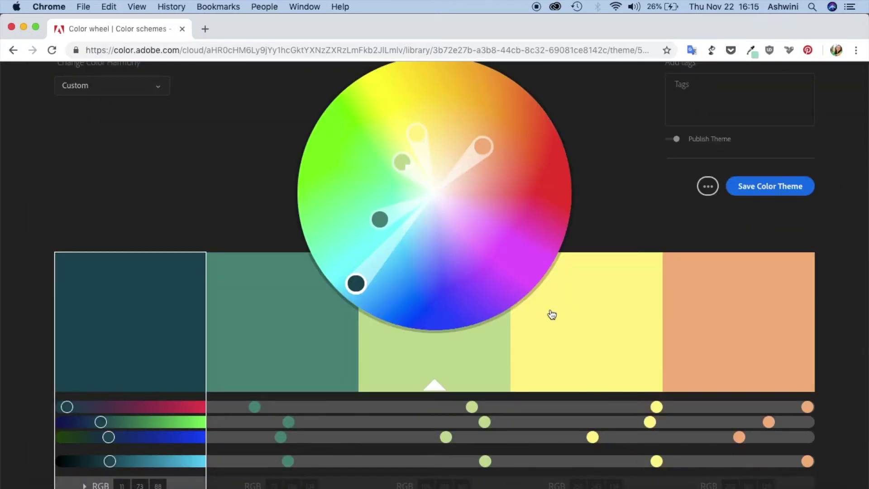
Adjust the base colour handle and sliders so the teal swatch reads HEX 185958.
scroll(145, 390, "down", 1)
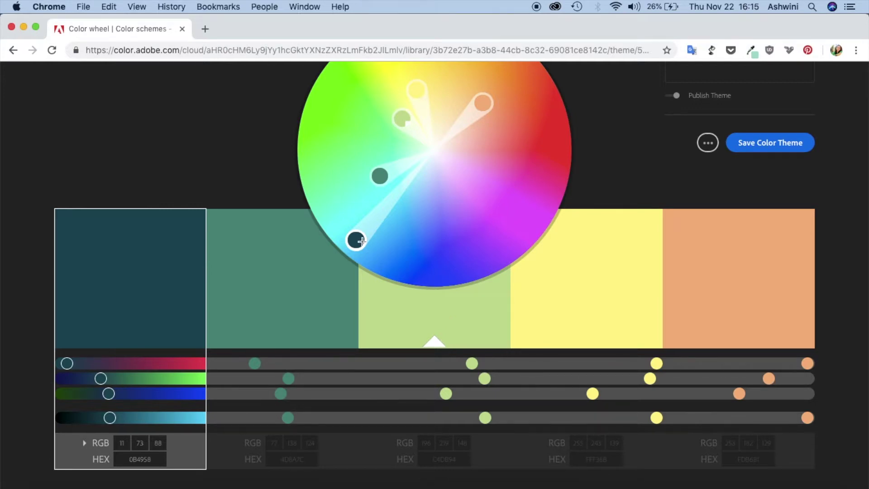
left_click_drag(360, 241, 372, 228)
mouse_move(105, 379)
left_mouse_down()
mouse_move(132, 381)
mouse_move(114, 384)
left_mouse_up()
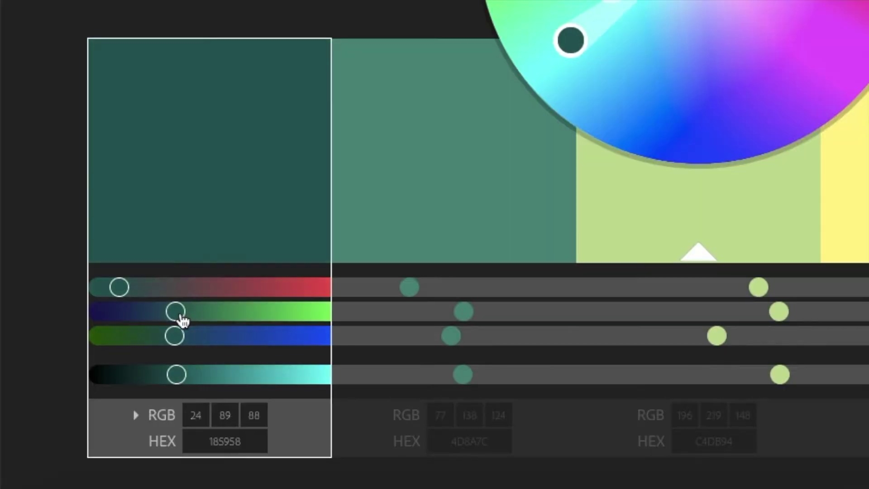
left_click(223, 439)
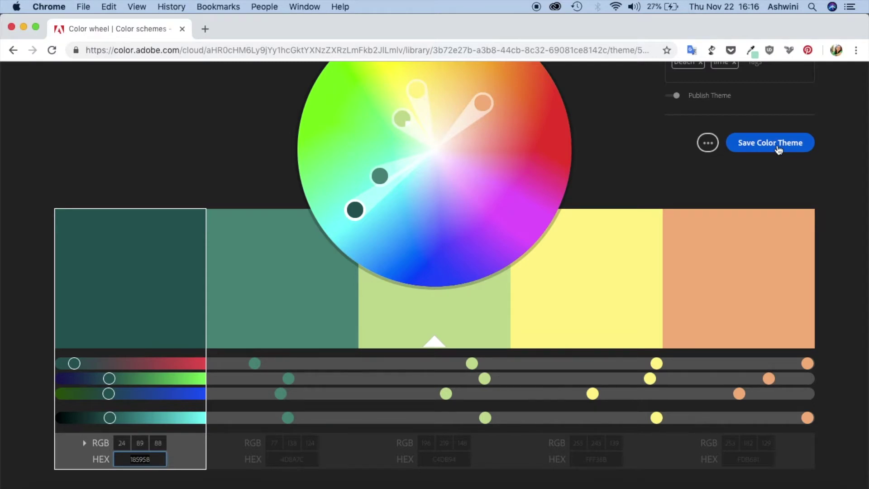
scroll(730, 179, "up", 3)
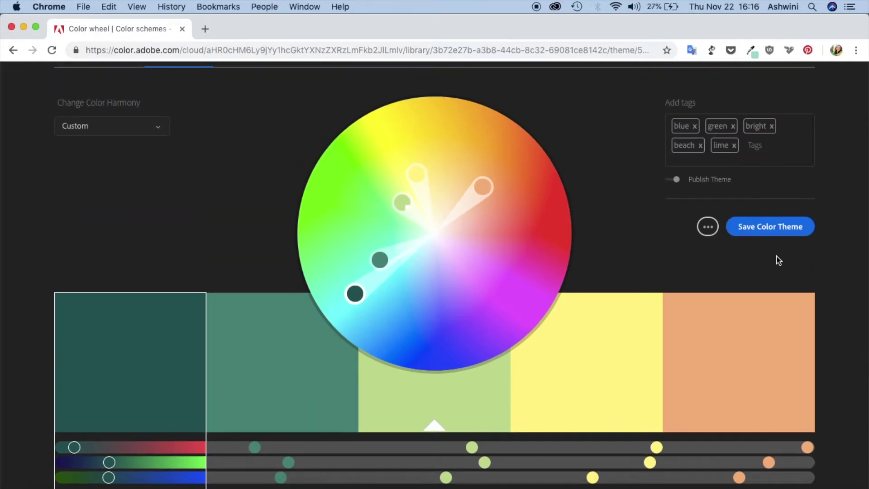
scroll(778, 260, "down", 8)
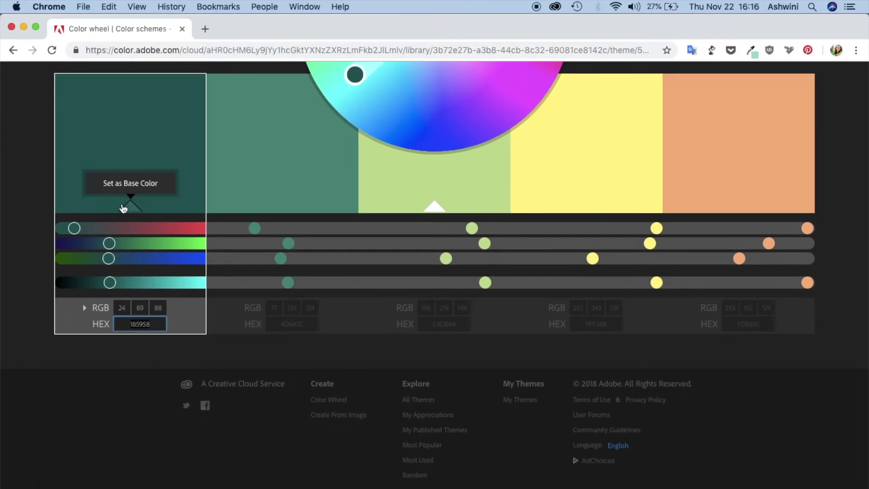
scroll(123, 208, "up", 10)
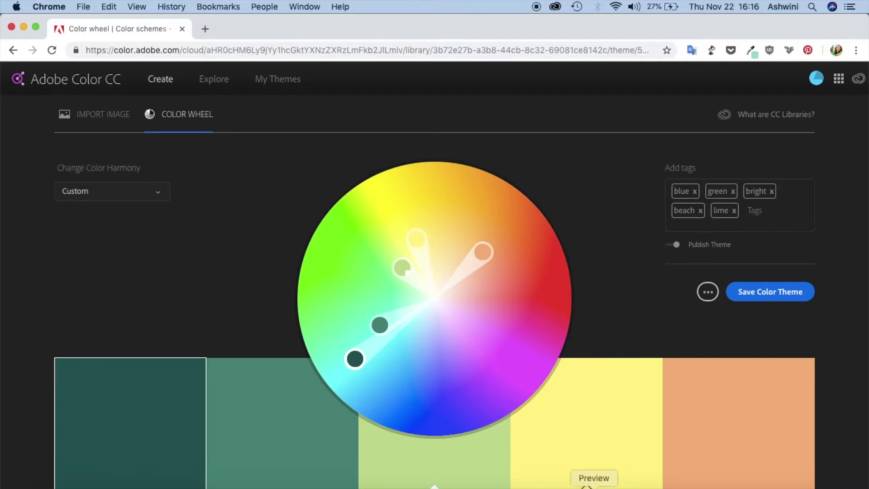
In Illustrator, inspect the tutorial 1 theme in Libraries and check the sync status.
left_click(633, 486)
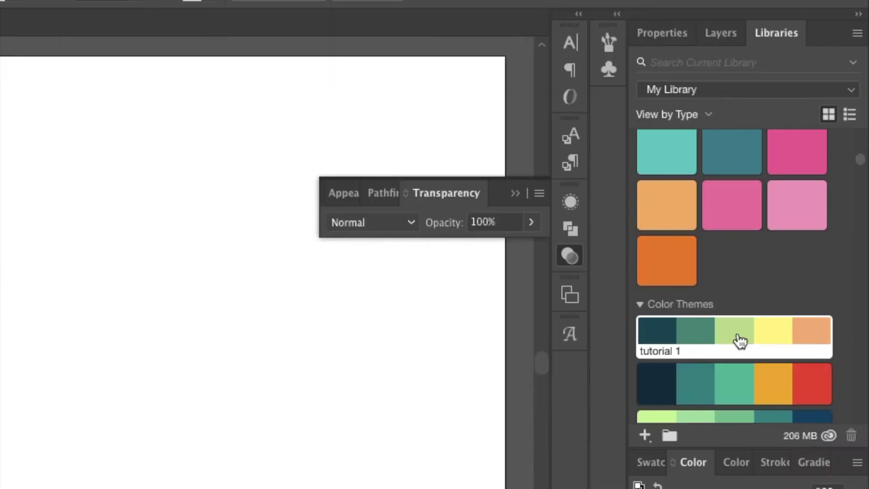
left_click(720, 349)
mouse_move(765, 341)
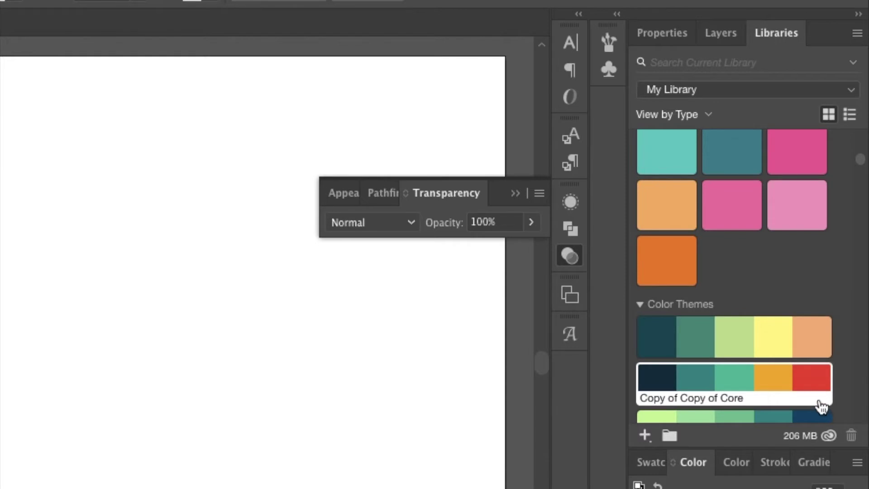
mouse_move(821, 436)
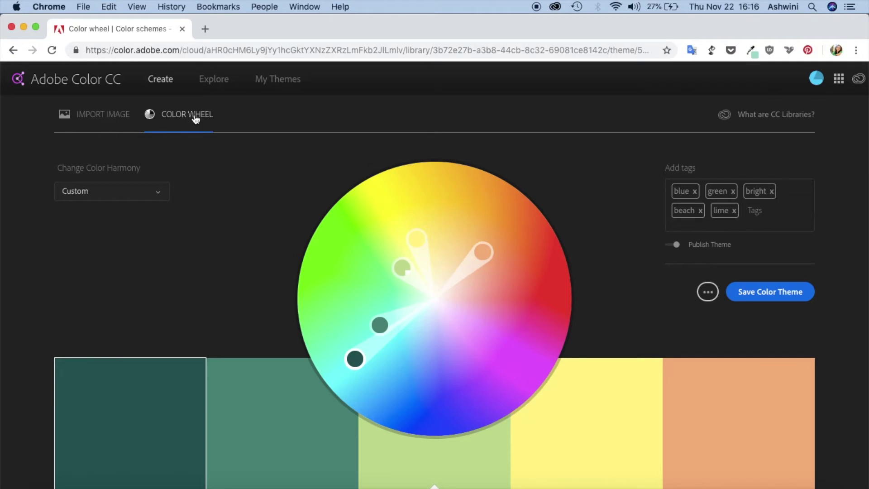
Load Picture1.png through Import Image to extract a Colorful five-colour palette.
left_click(108, 120)
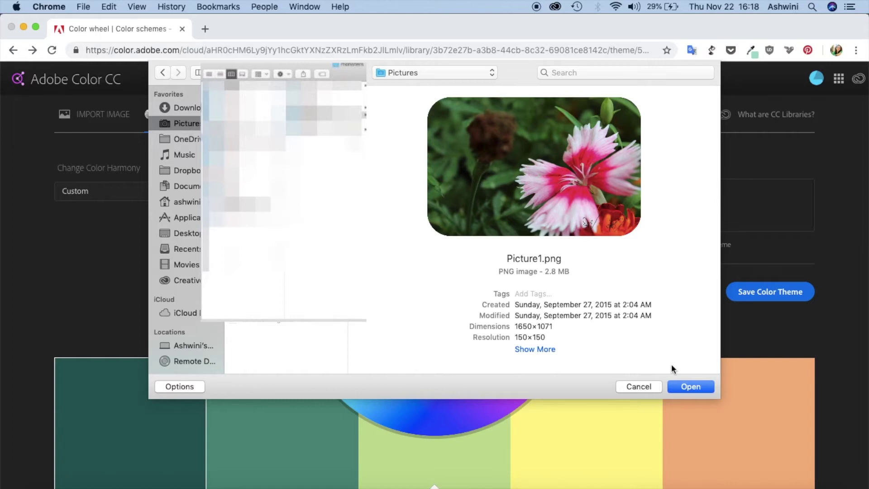
left_click(697, 388)
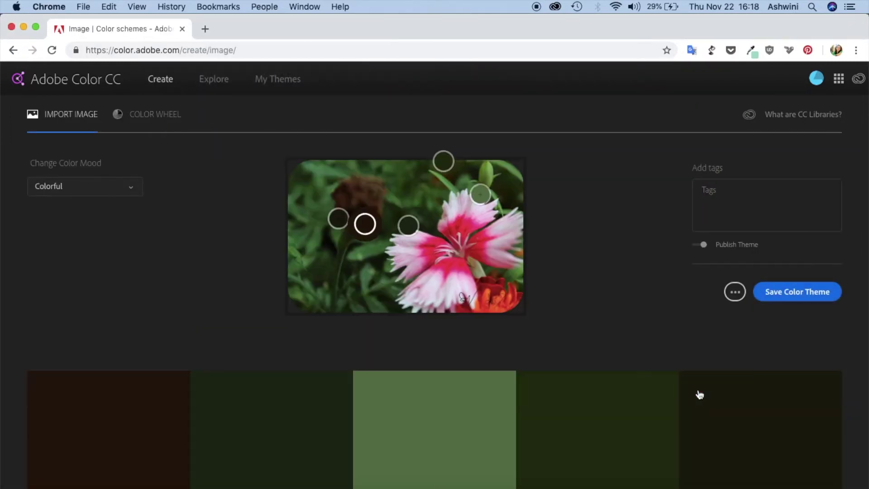
Sample a red and a petal colour from the flower for the second and fourth swatches.
scroll(699, 395, "down", 5)
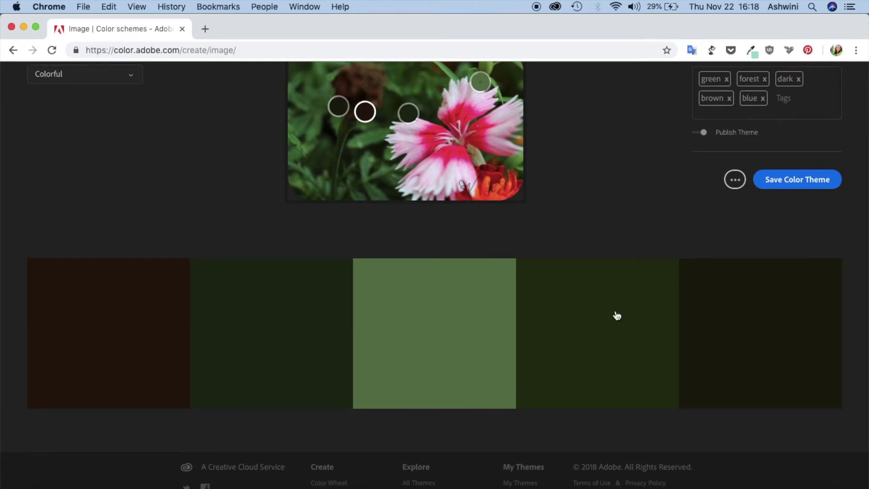
scroll(586, 186, "up", 3)
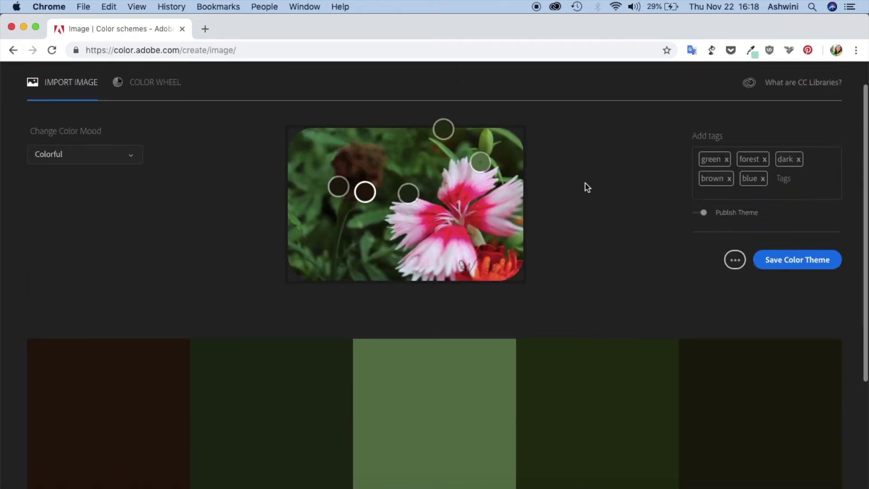
left_click_drag(409, 192, 428, 213)
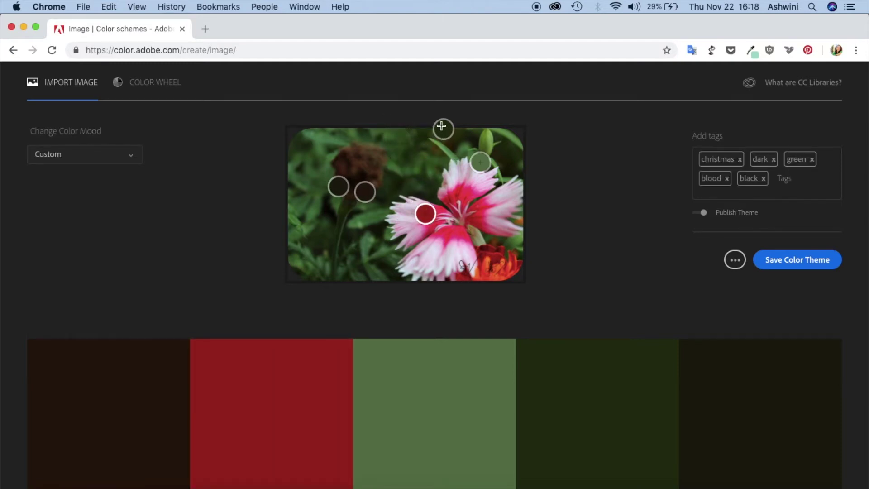
left_click_drag(443, 128, 402, 223)
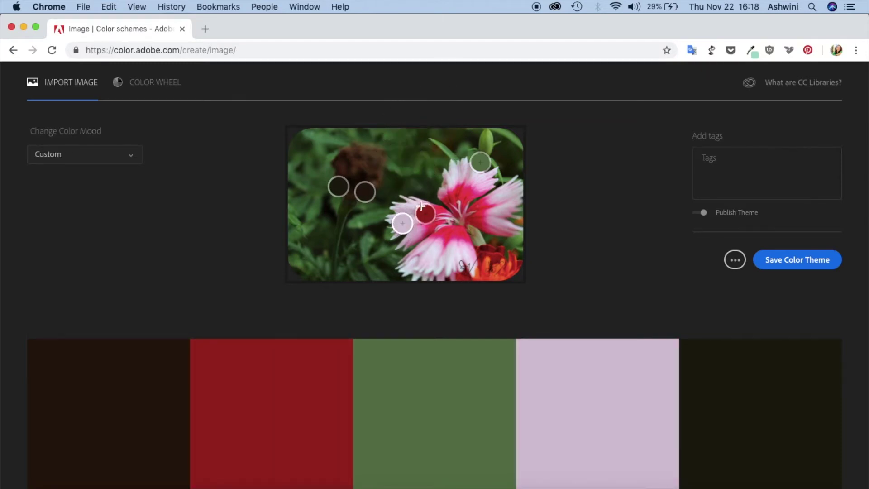
left_click_drag(480, 162, 485, 155)
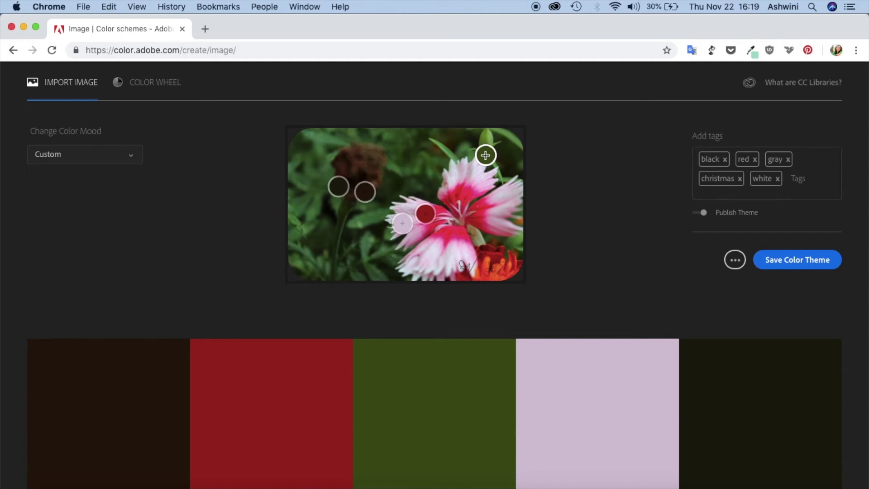
Resample colours from the red blossom and save the theme as Picture1.
left_click_drag(485, 154, 492, 257)
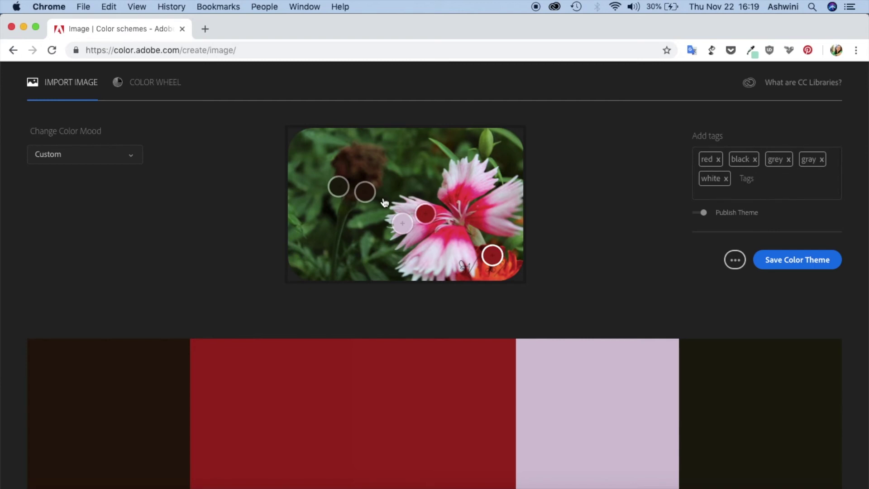
left_click_drag(364, 193, 481, 235)
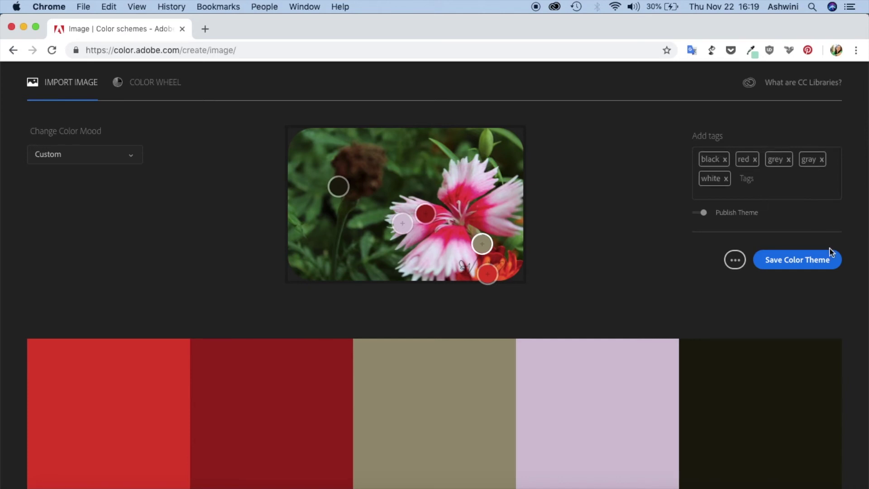
left_click(827, 264)
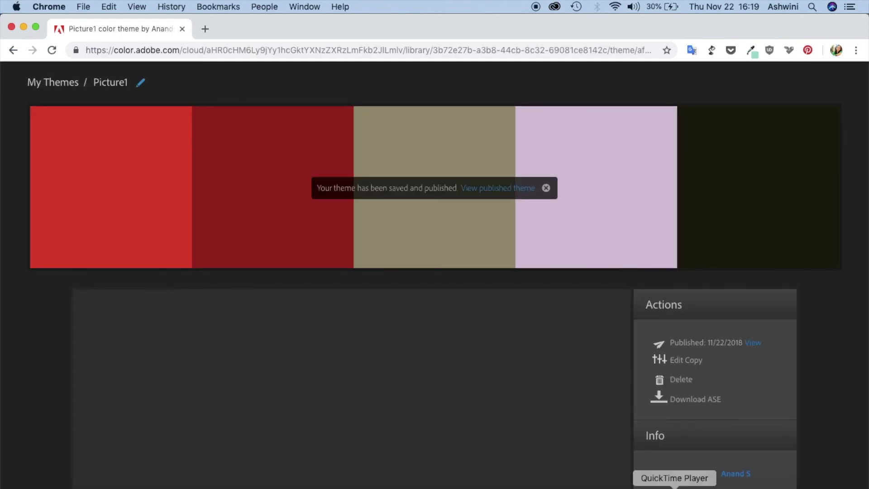
left_click(621, 487)
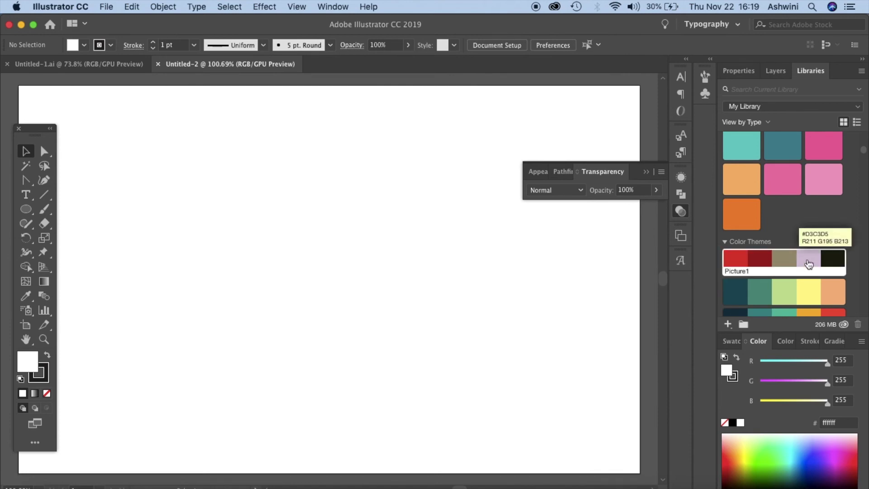
Delete the Picture1 colour theme from the Illustrator library.
right_click(809, 264)
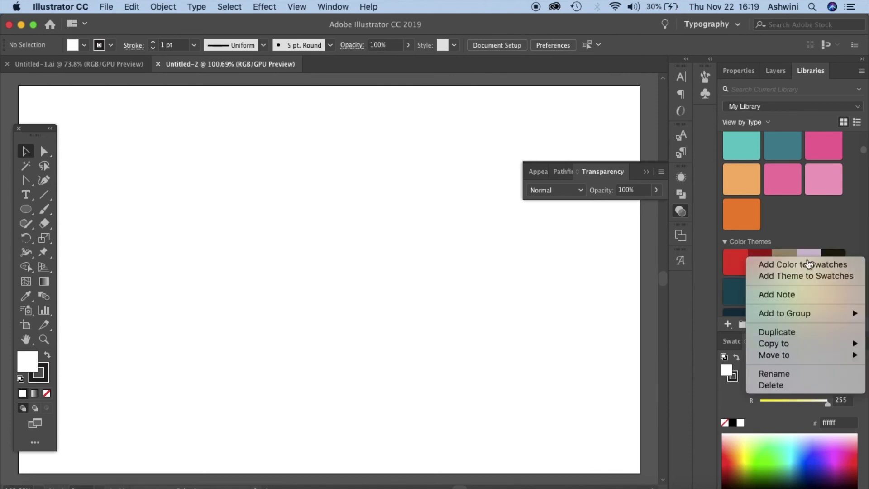
left_click(776, 385)
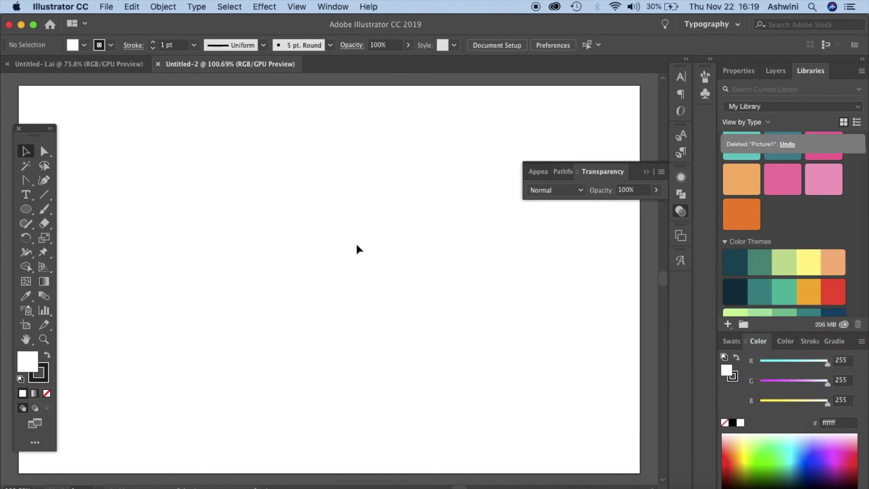
Draw an ellipse near the artboard centre and fill it with tutorial 1's light green c4db94.
key("l")
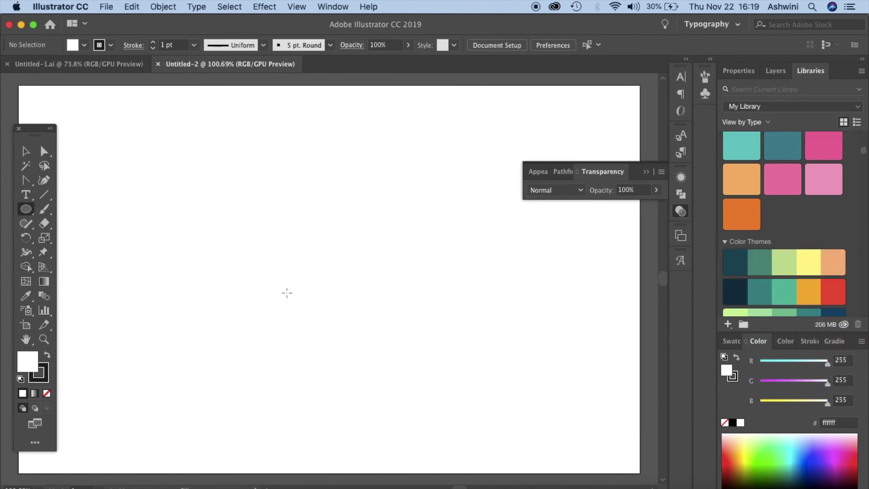
left_click_drag(276, 273, 416, 343)
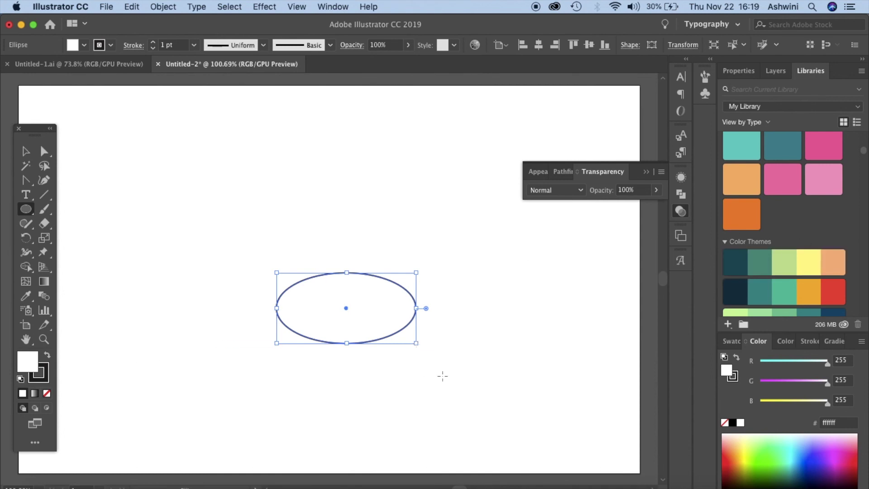
left_click(787, 260)
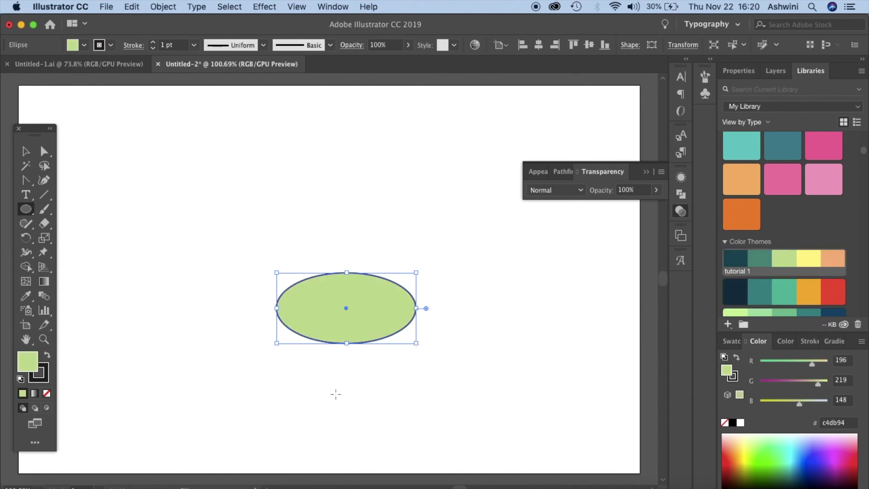